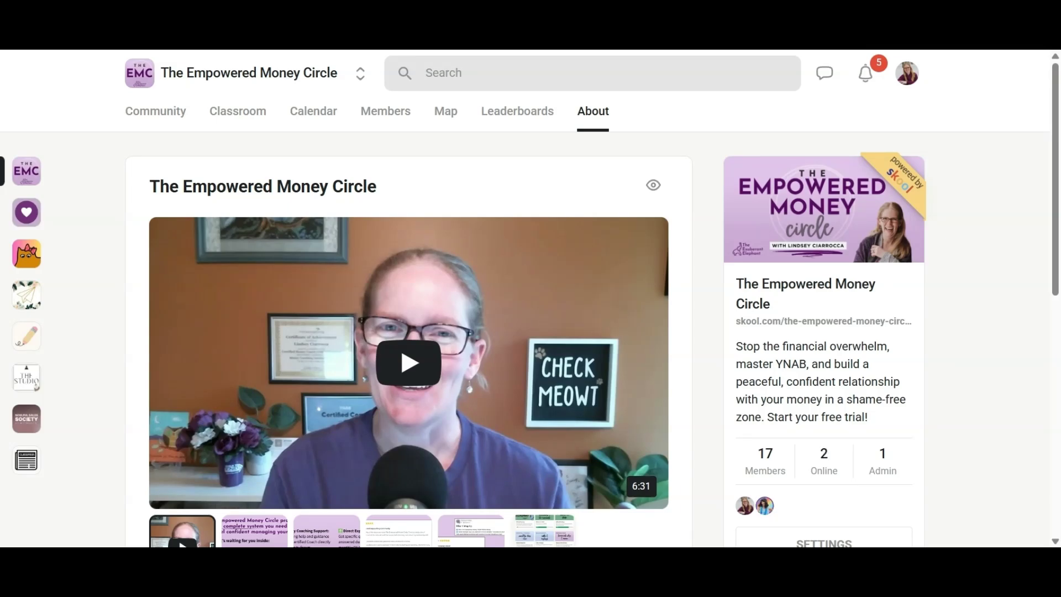
pyautogui.scroll(-2, 699, 464)
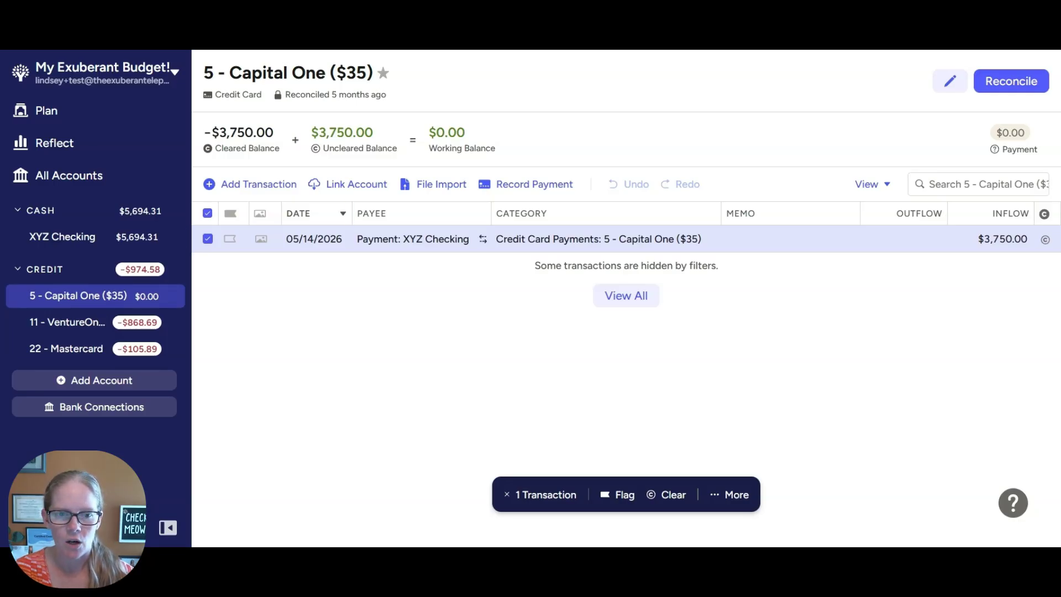
# - Show all transactions in the XYZ Checking account and open the payee manager from the $12.49 Taco Bell transaction
pyautogui.click(92, 243)
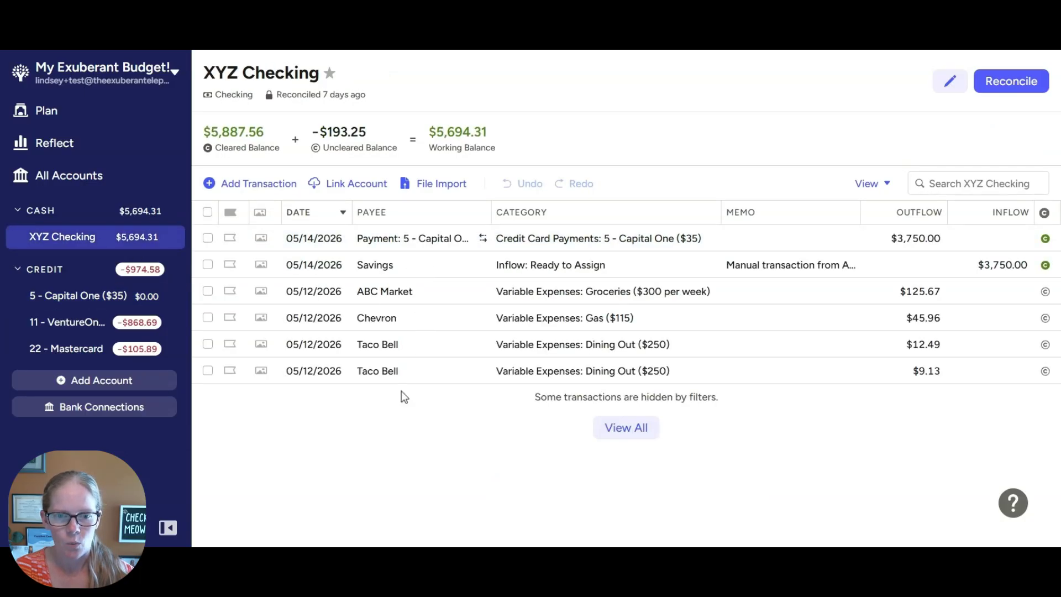
pyautogui.click(618, 432)
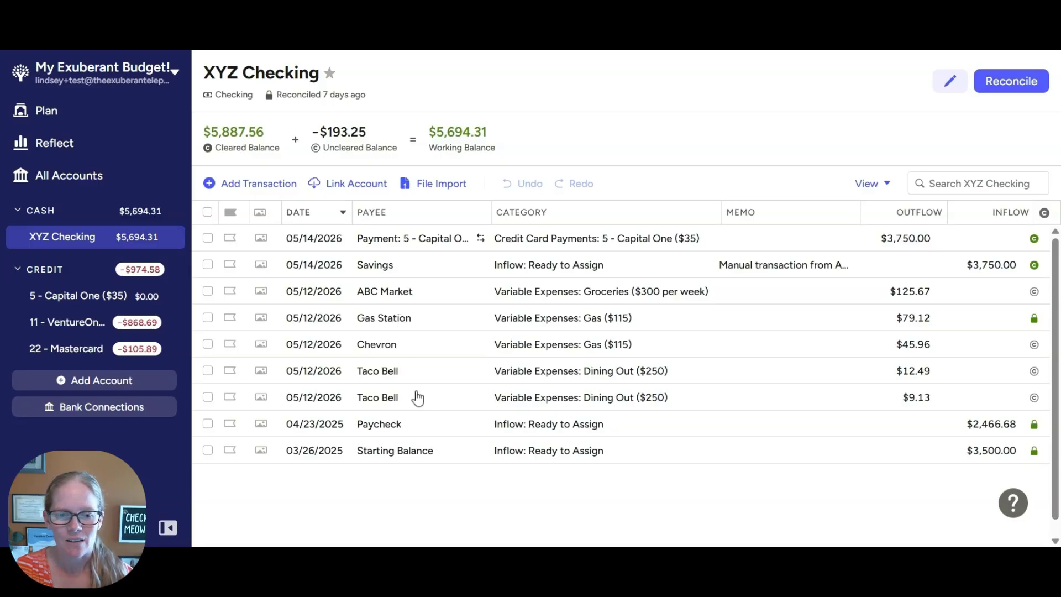
pyautogui.click(409, 374)
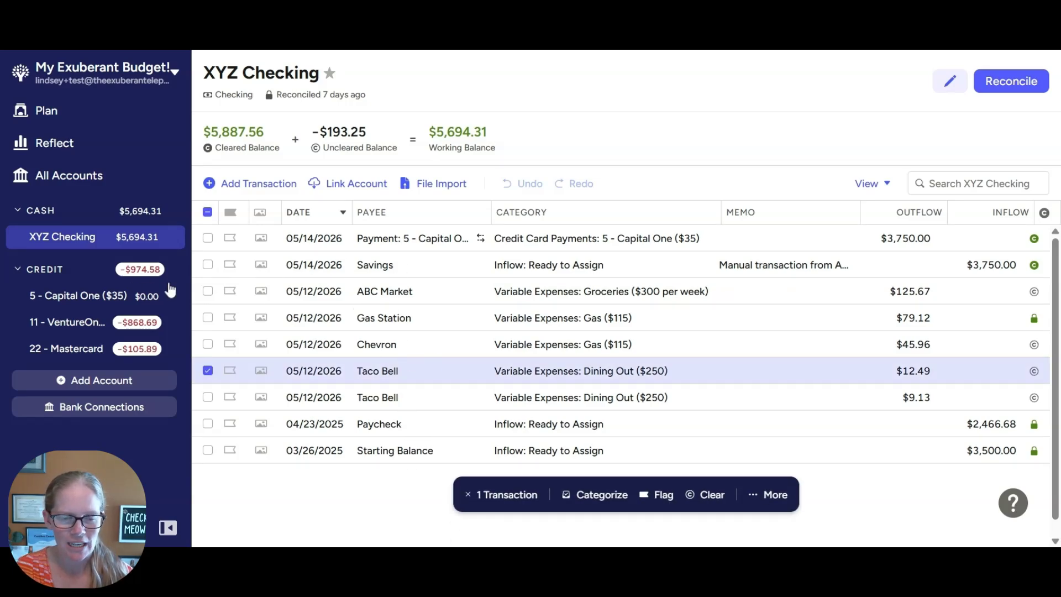
pyautogui.click(393, 370)
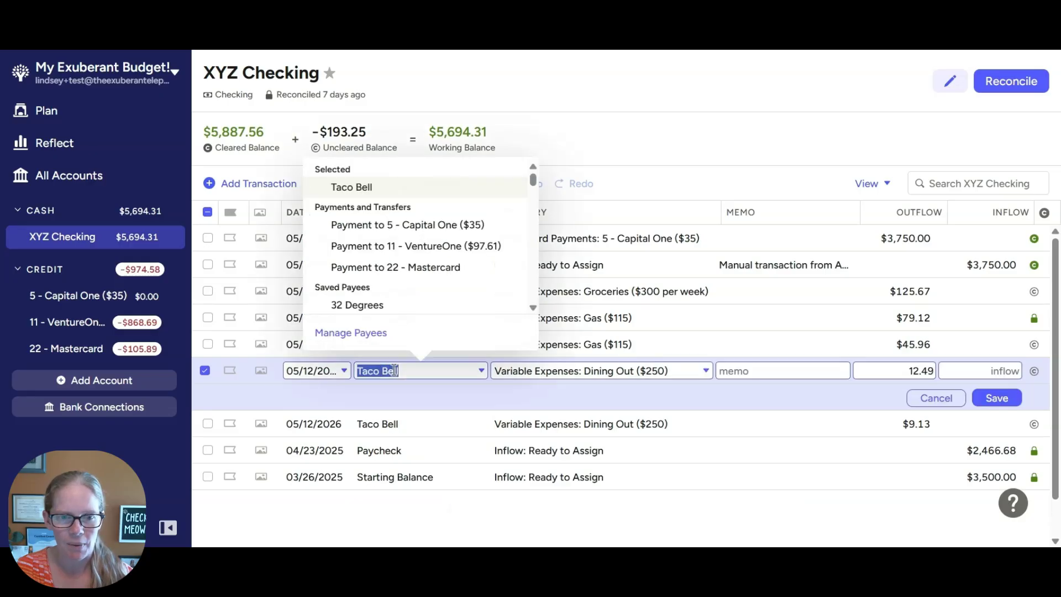
pyautogui.click(365, 333)
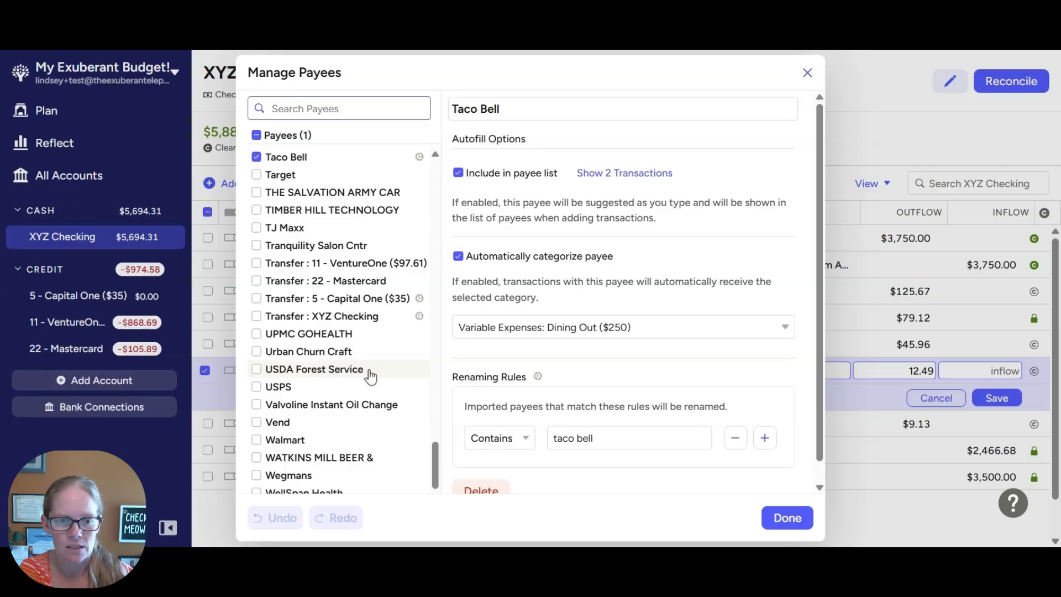
# - Combine the two payees starting with HOTELCOM into a single payee named Hotels.com
pyautogui.scroll(2, 371, 365)
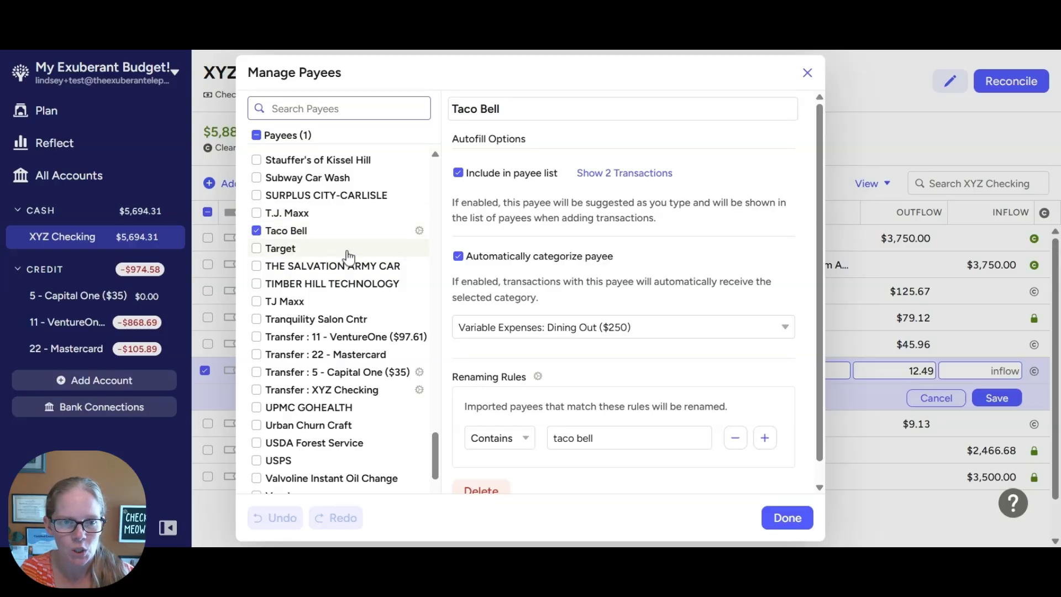
pyautogui.scroll(5, 391, 276)
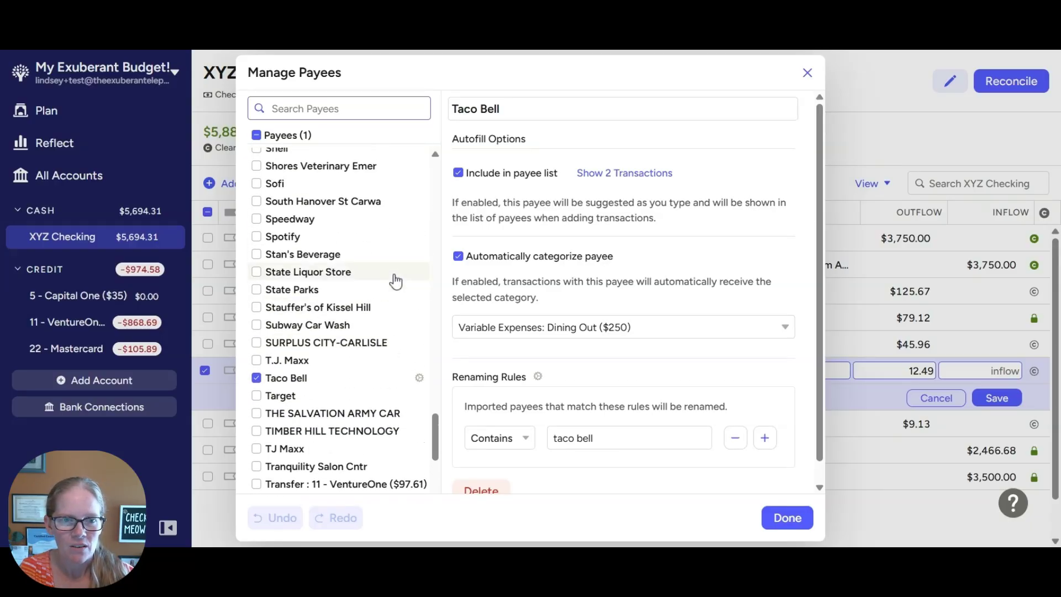
pyautogui.scroll(5, 392, 277)
pyautogui.scroll(15, 391, 277)
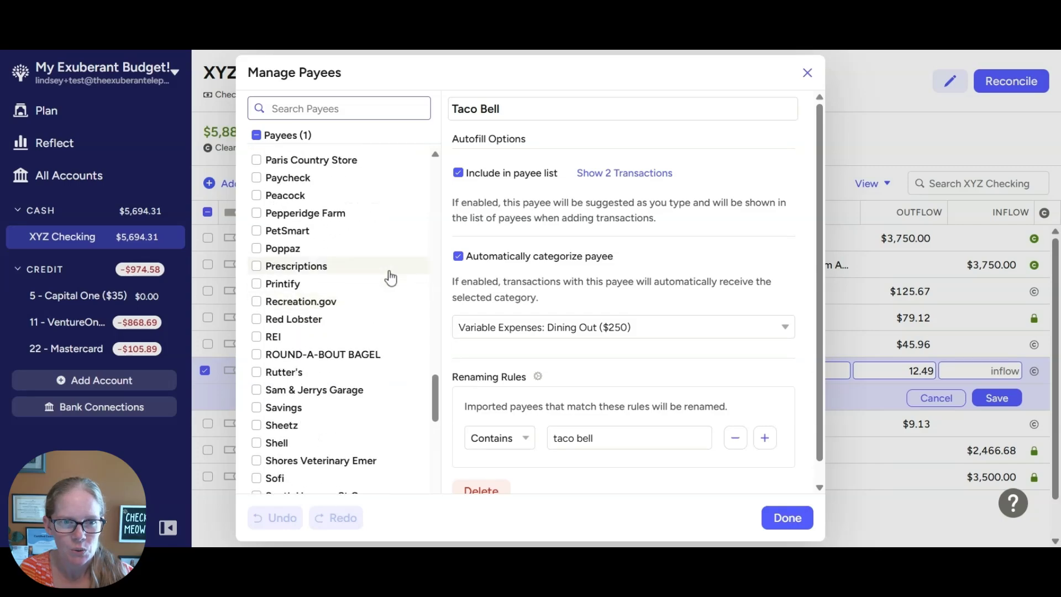
pyautogui.scroll(10, 390, 278)
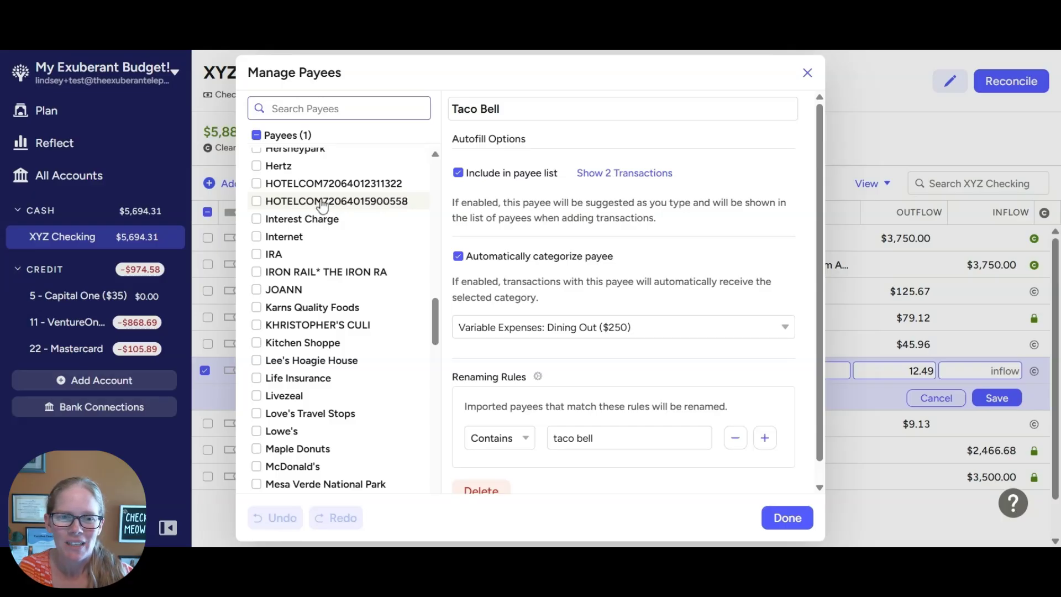
pyautogui.click(257, 185)
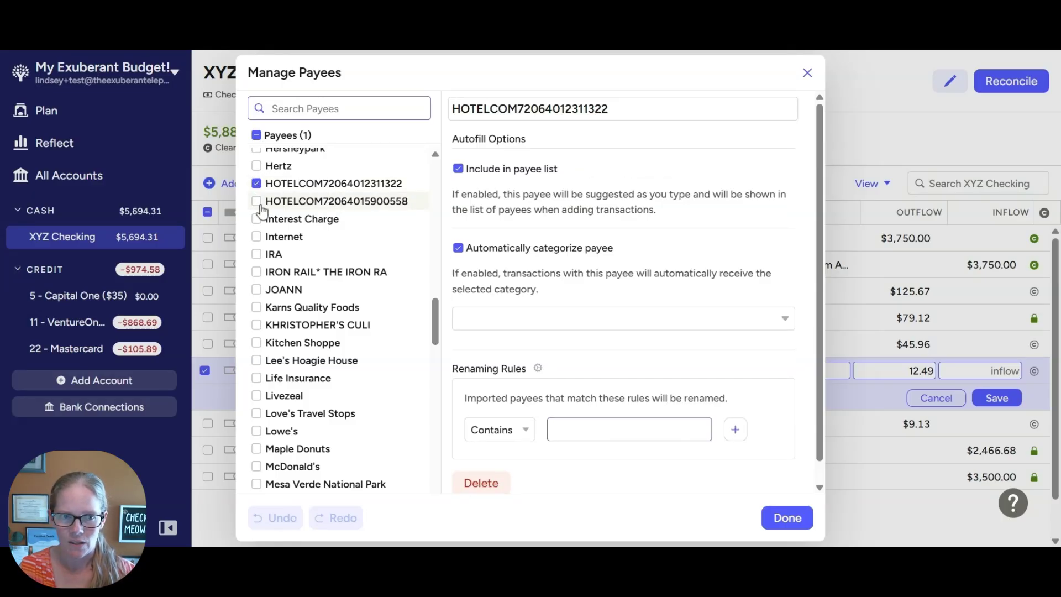
pyautogui.click(257, 203)
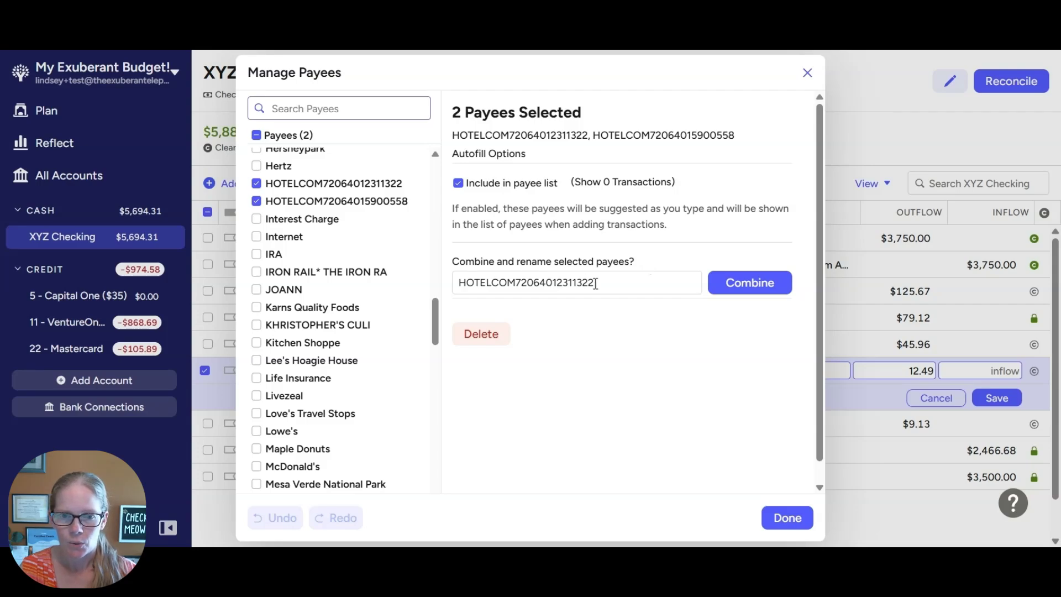
pyautogui.doubleClick(509, 284)
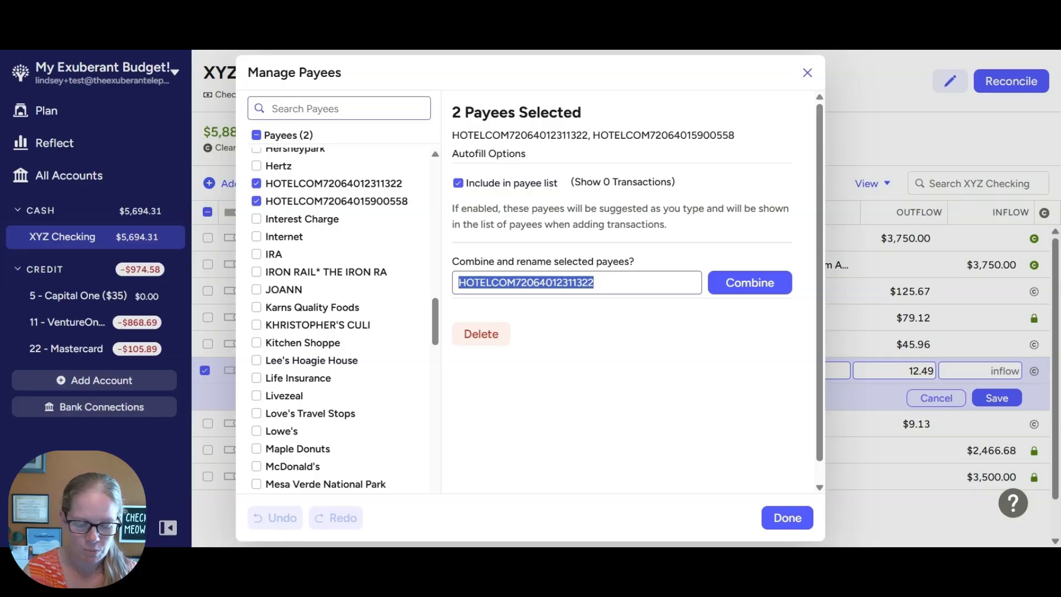
pyautogui.write('Hotels.com')
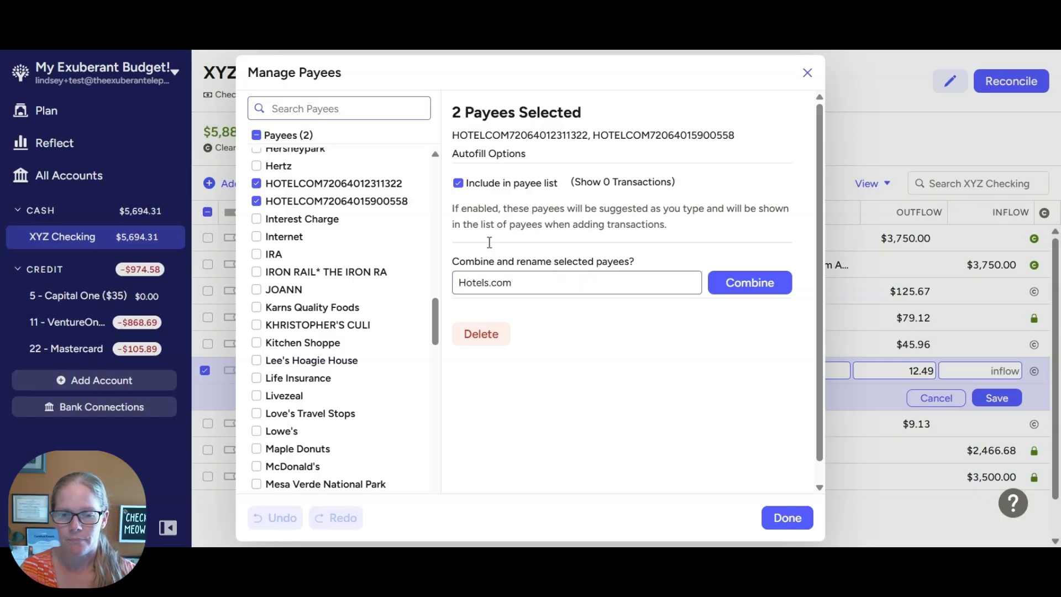
pyautogui.click(752, 283)
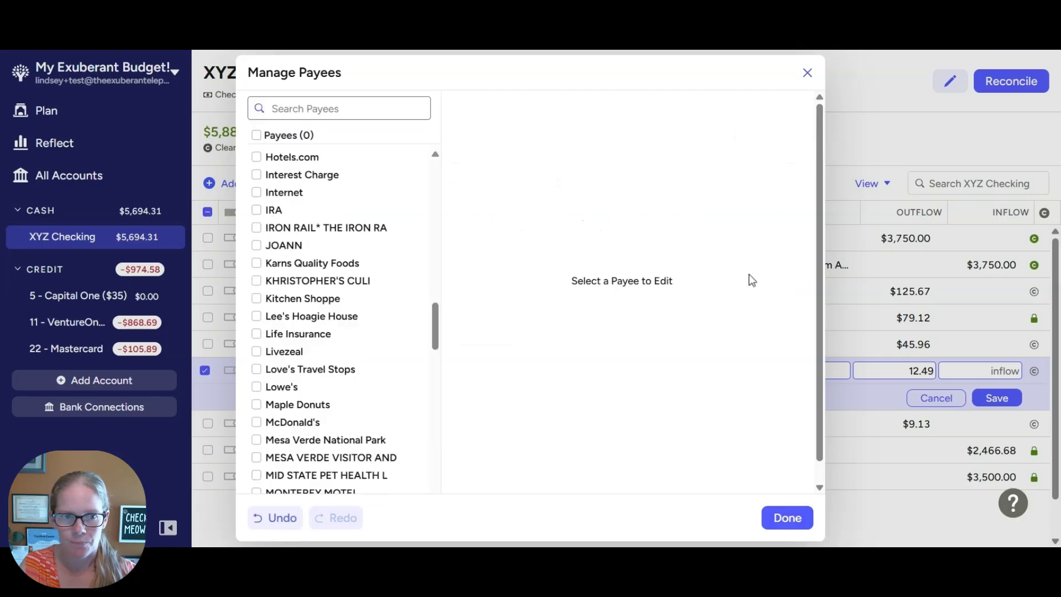
# - Add a renaming rule to the Hotels.com payee for imported payees that contain "hotelcom"
pyautogui.scroll(3, 359, 253)
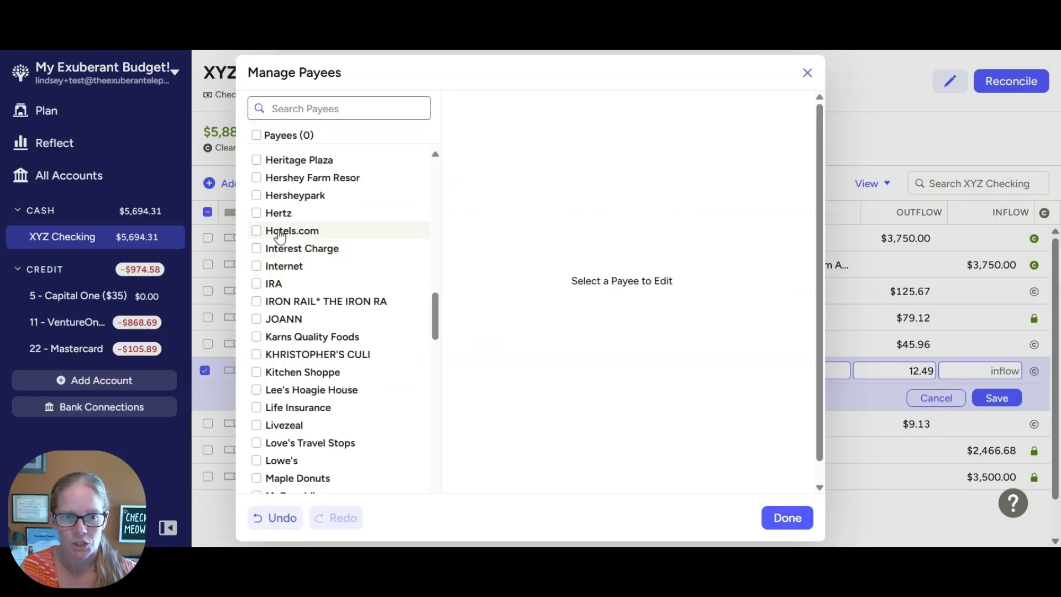
pyautogui.click(284, 237)
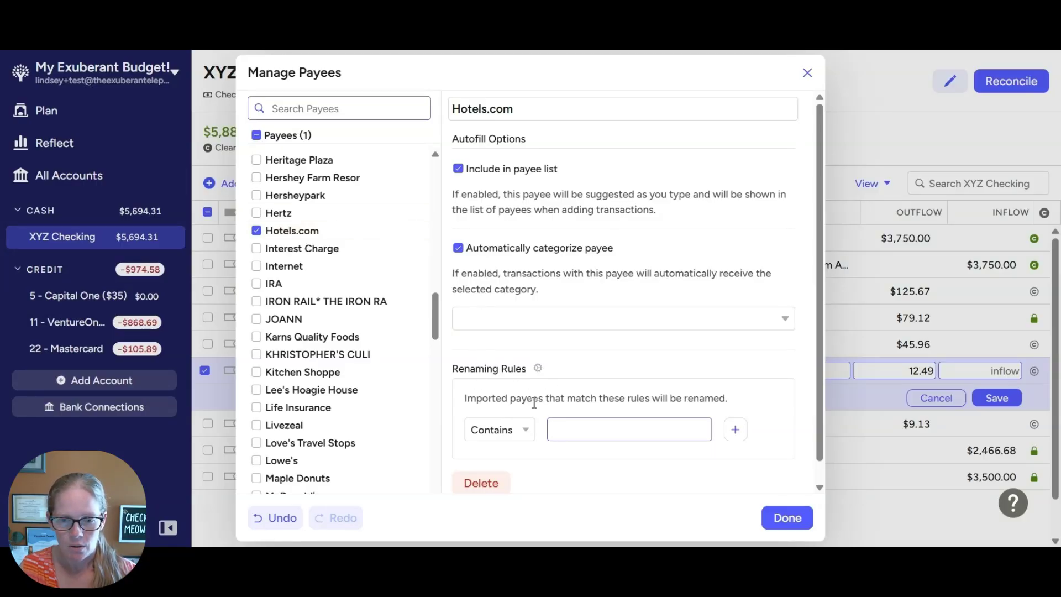
pyautogui.scroll(-1, 540, 401)
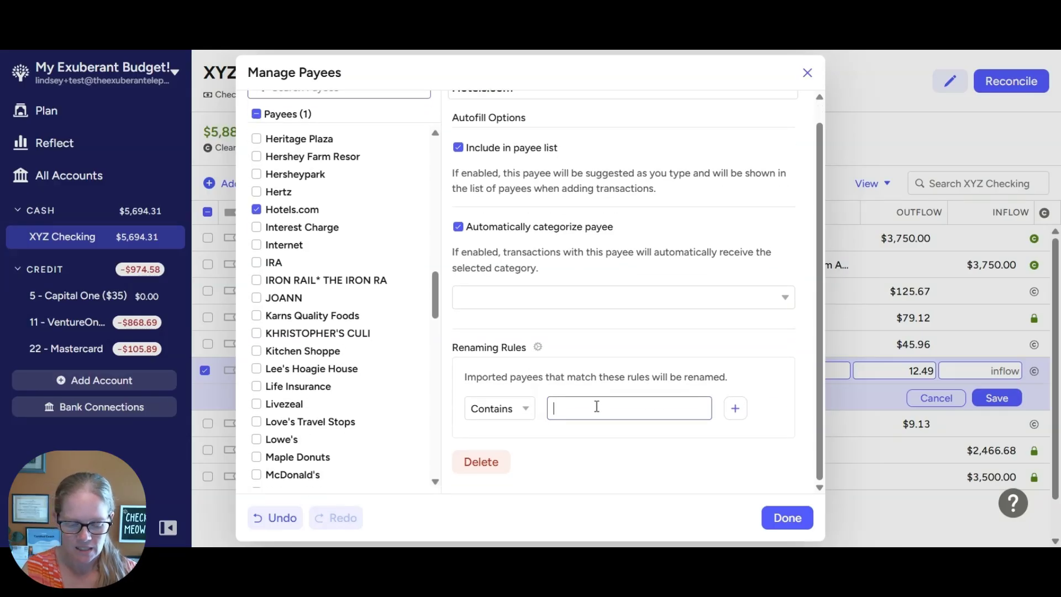
pyautogui.write('l')
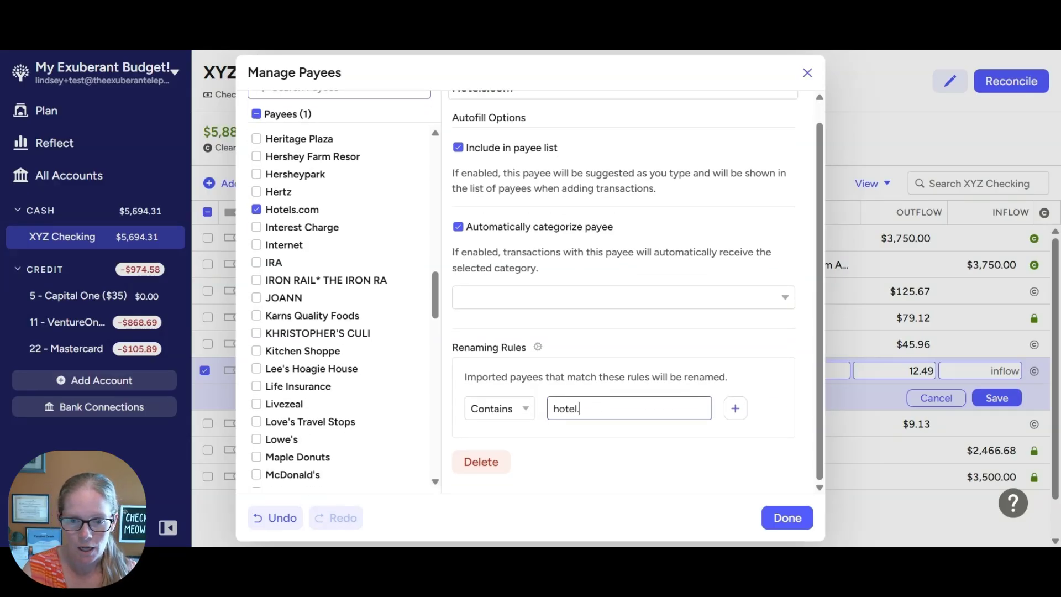
pyautogui.write('com')
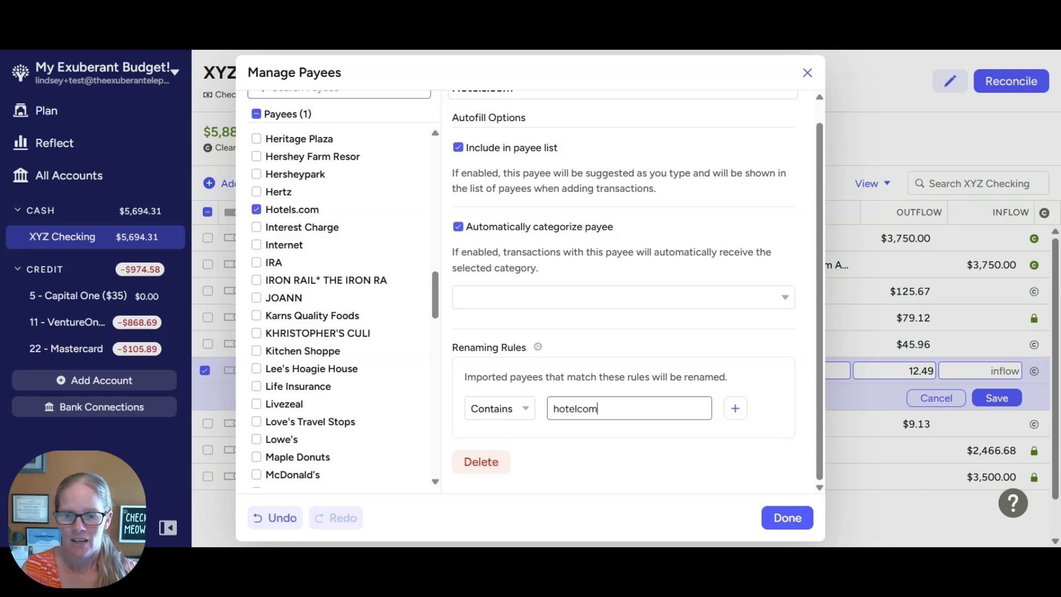
pyautogui.click(735, 408)
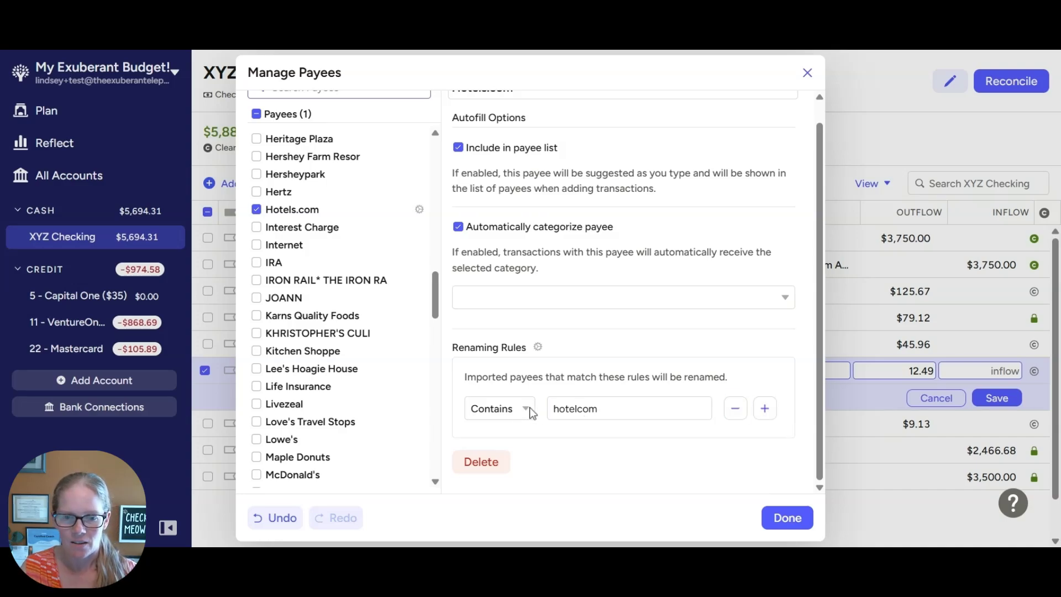
pyautogui.moveTo(554, 409); pyautogui.dragTo(627, 408)
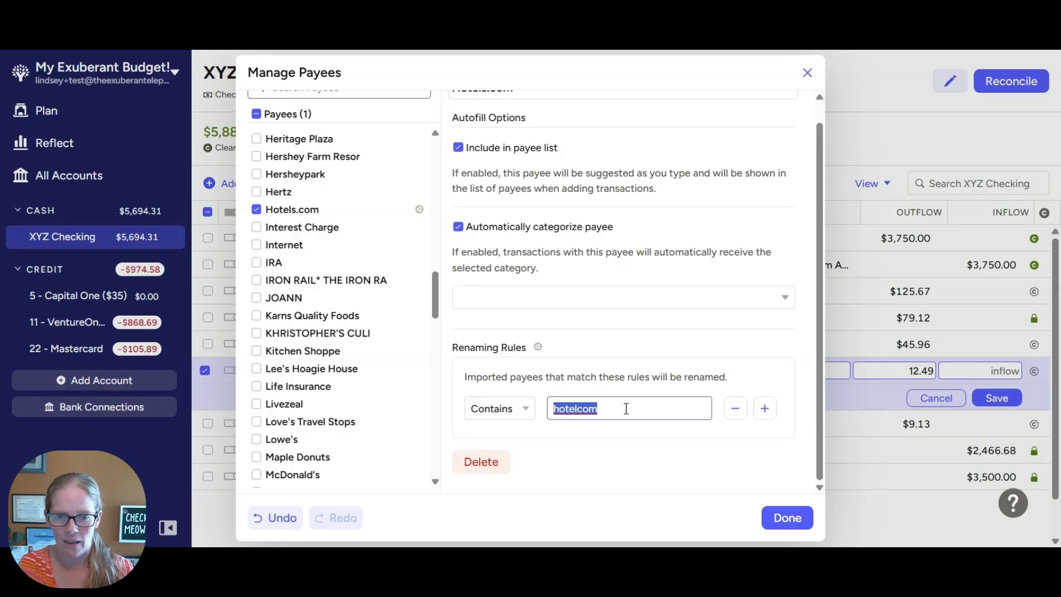
# - Set the automatic category of Hotels.com to Occasional Expenses: Travel, then finish managing payees and cancel the Taco Bell transaction edit
pyautogui.scroll(1, 622, 374)
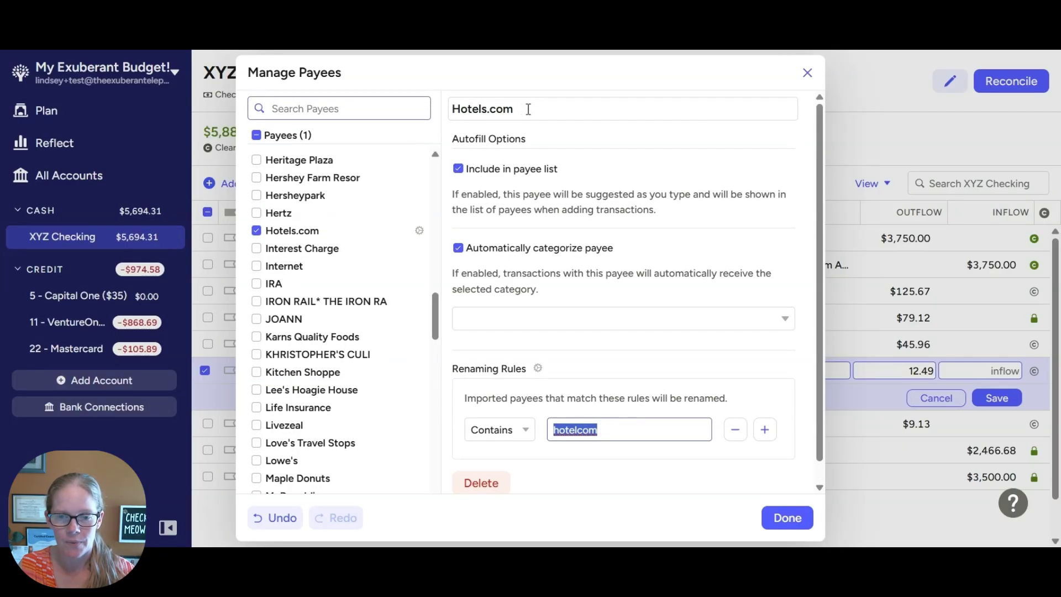
pyautogui.click(622, 320)
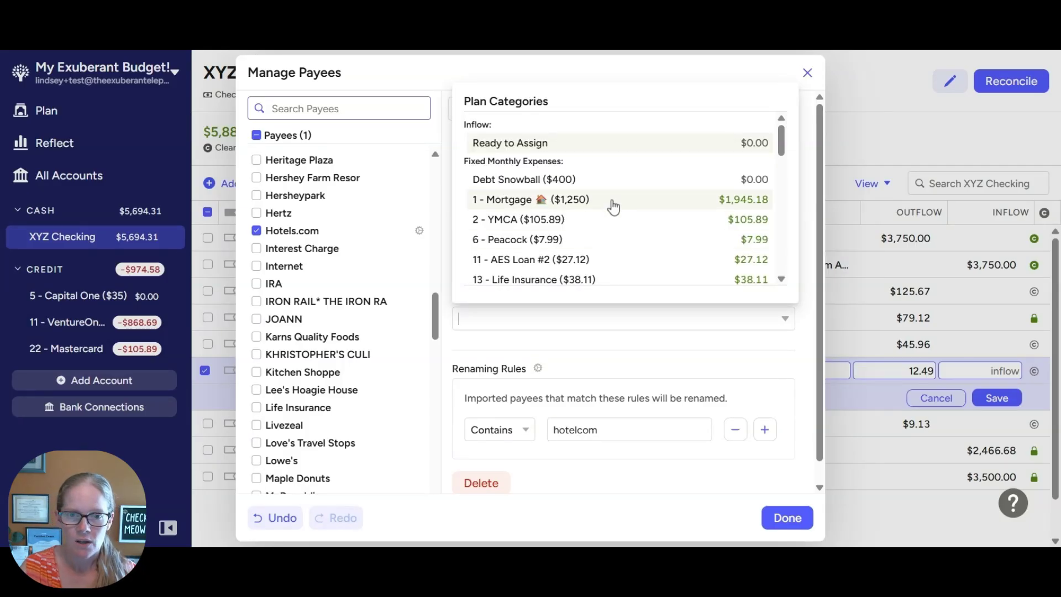
pyautogui.scroll(-8, 615, 206)
pyautogui.scroll(-8, 618, 206)
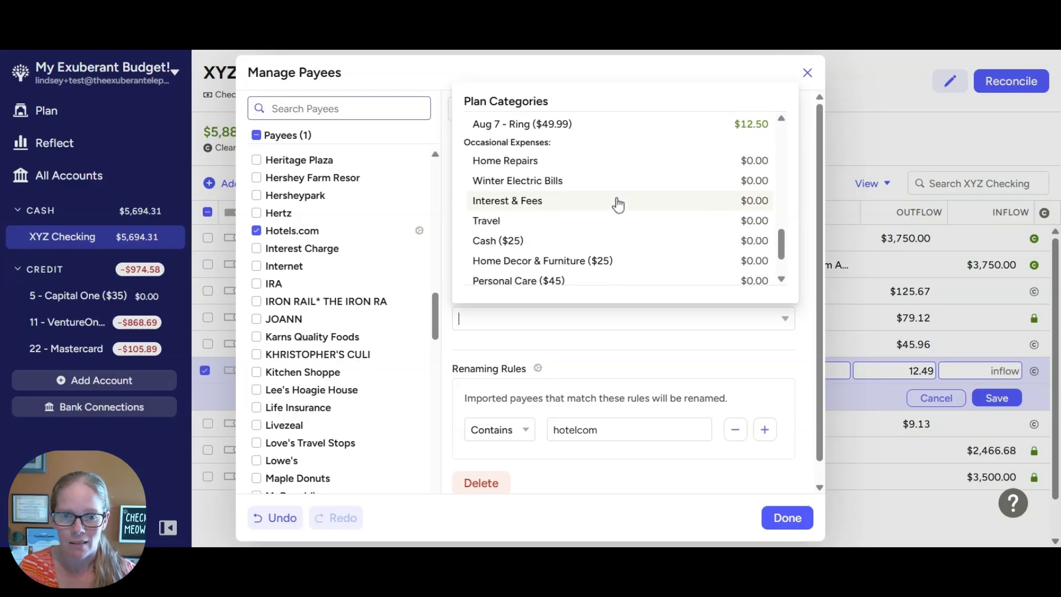
pyautogui.click(547, 224)
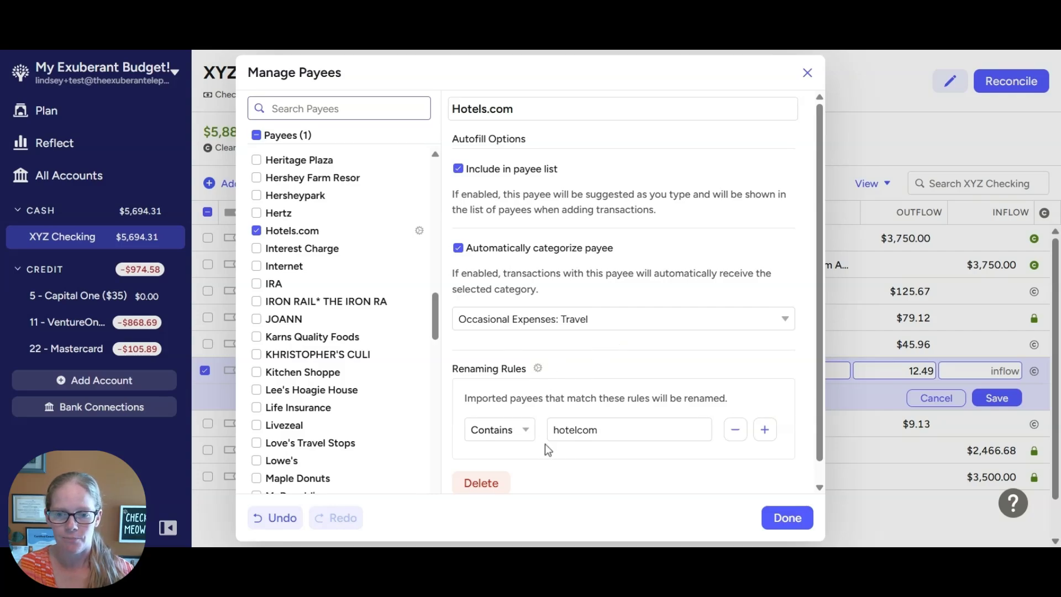
pyautogui.click(787, 519)
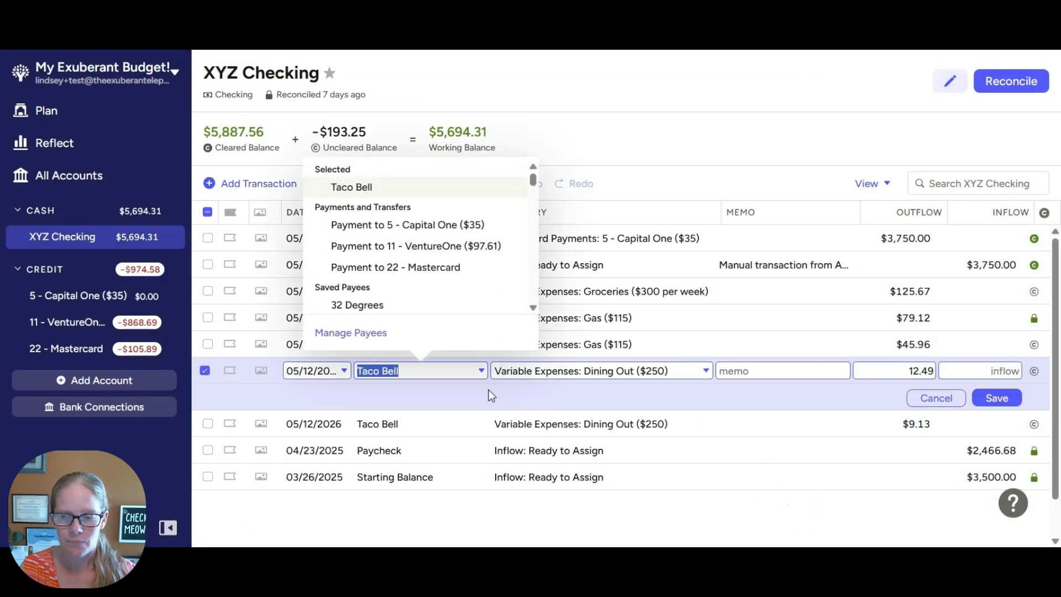
pyautogui.click(955, 407)
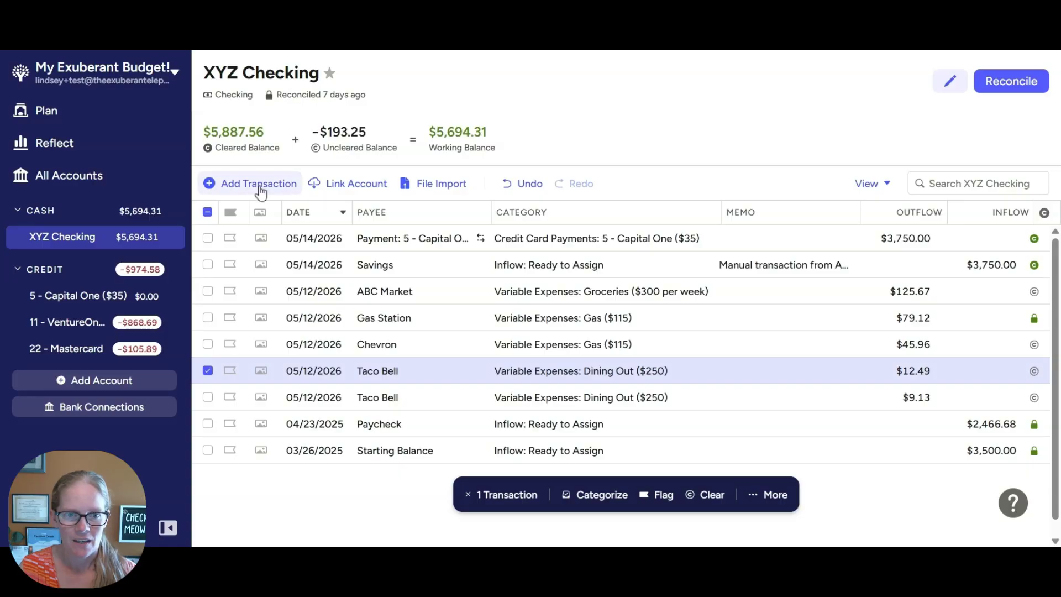
# - Try out a new XYZ Checking transaction by searching payees for "hotelcom" and choosing Hotels.com, then discard the entry
pyautogui.click(256, 185)
pyautogui.press('Tab')
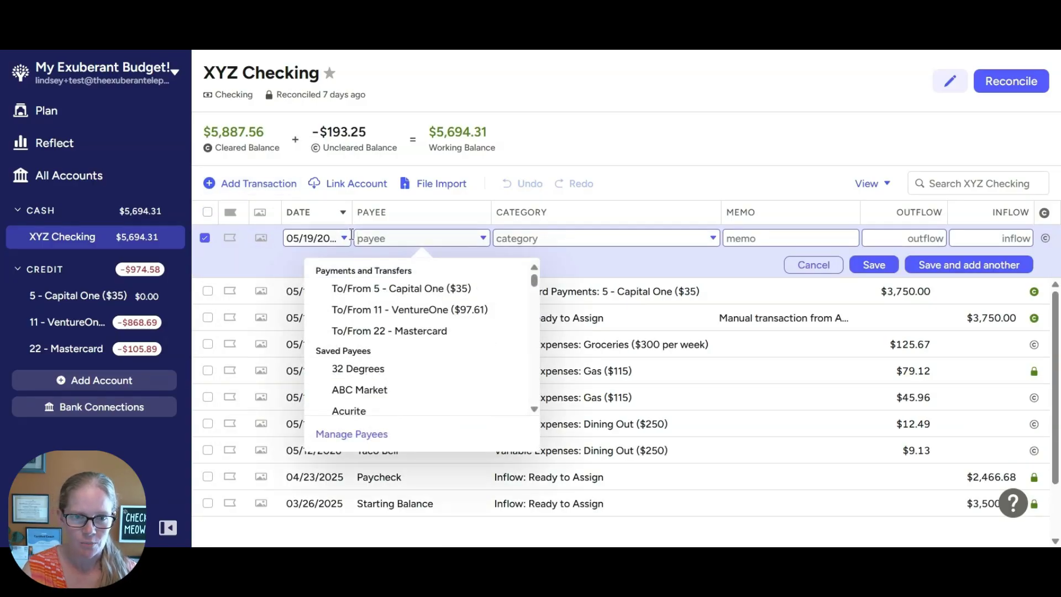
pyautogui.write('h')
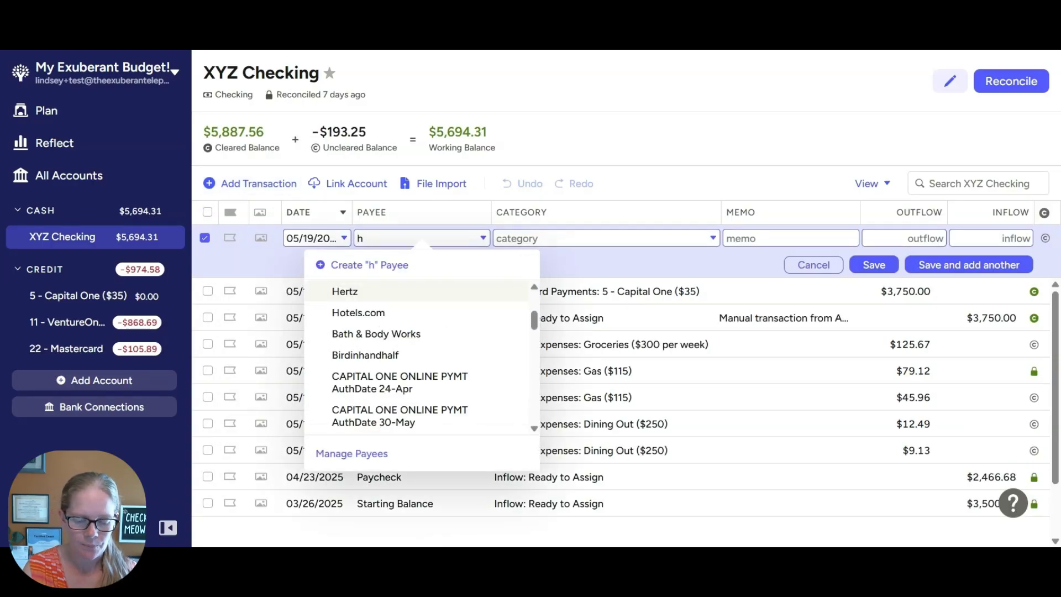
pyautogui.write('otelcom')
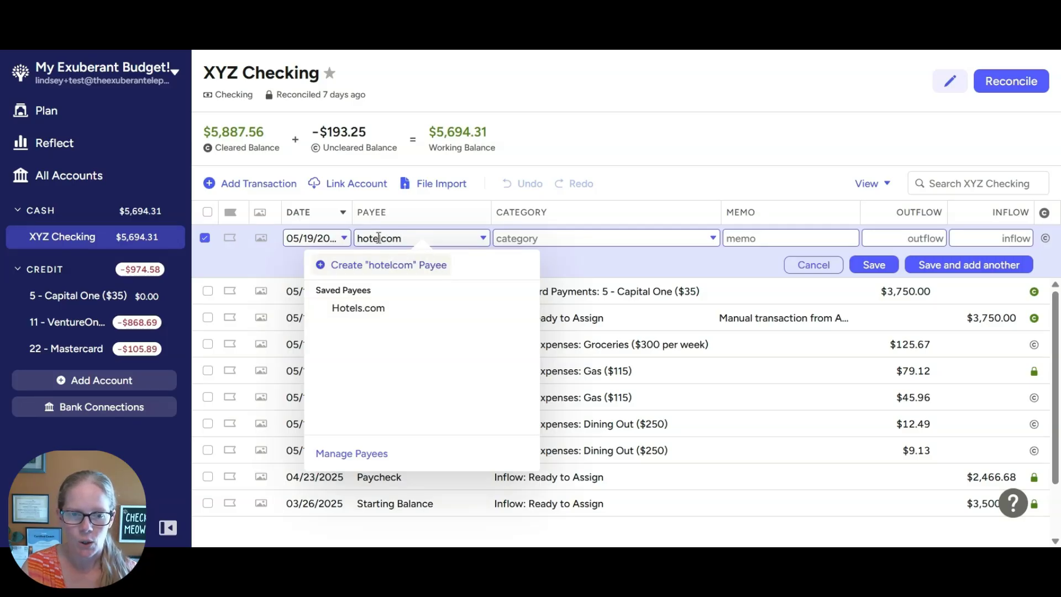
pyautogui.click(366, 312)
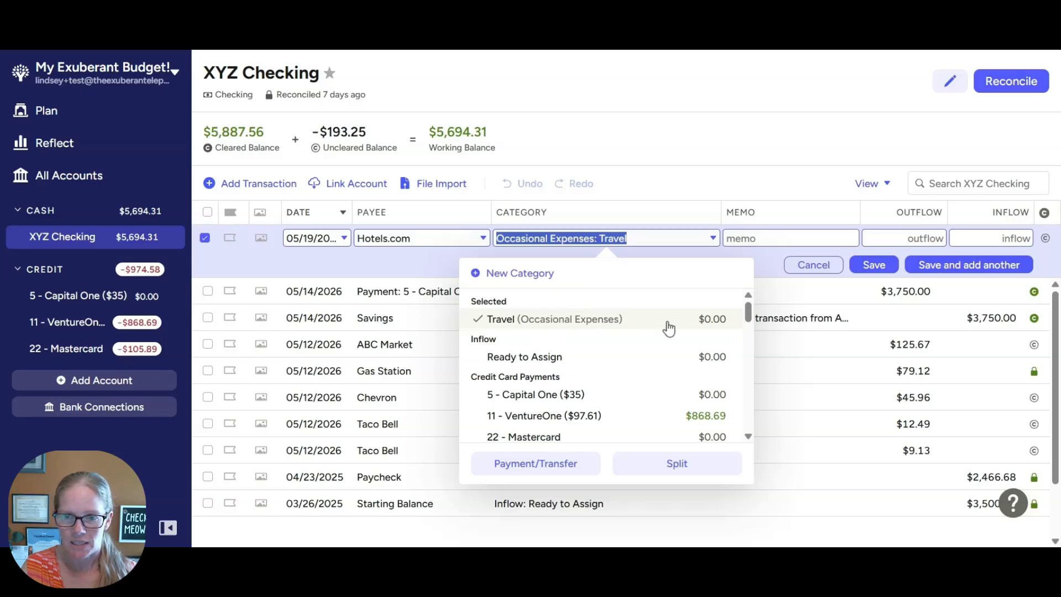
pyautogui.click(944, 239)
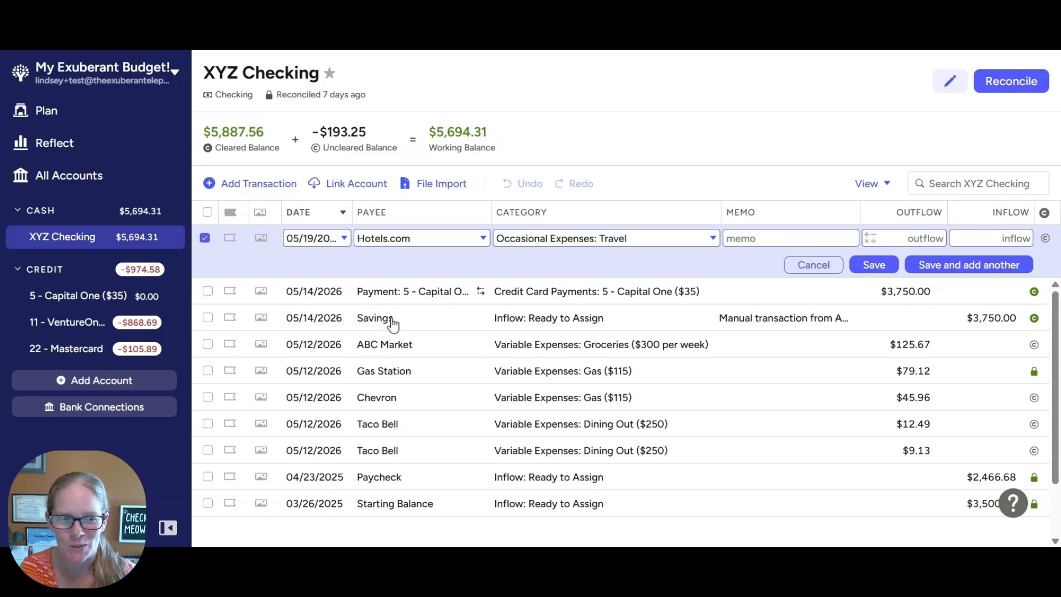
pyautogui.press('Return')
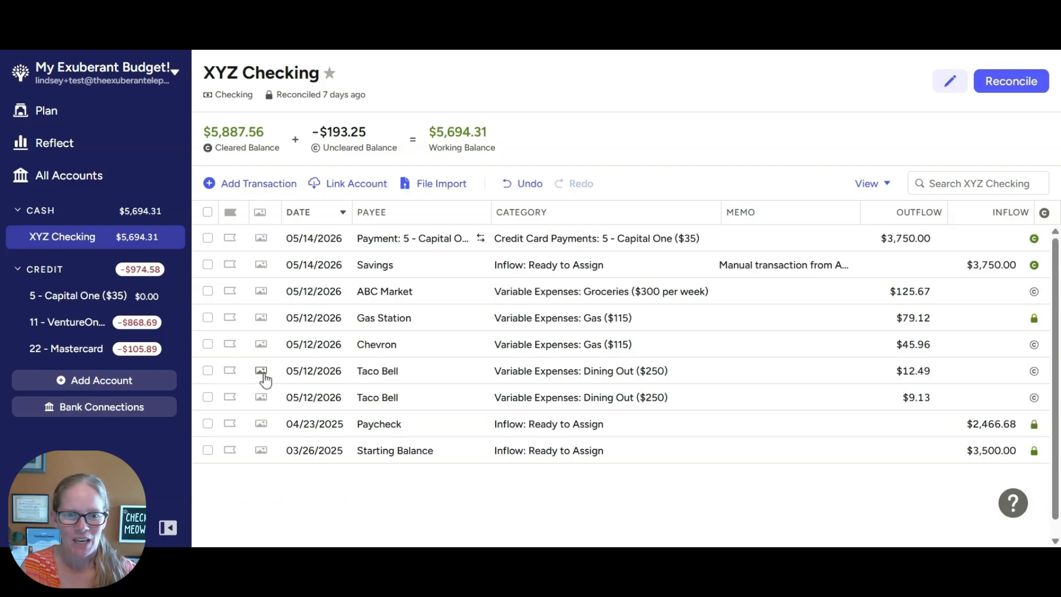
# - View the payee options of the Chewy transaction in the 11 - VentureOne account and close the entry without changes
pyautogui.click(75, 319)
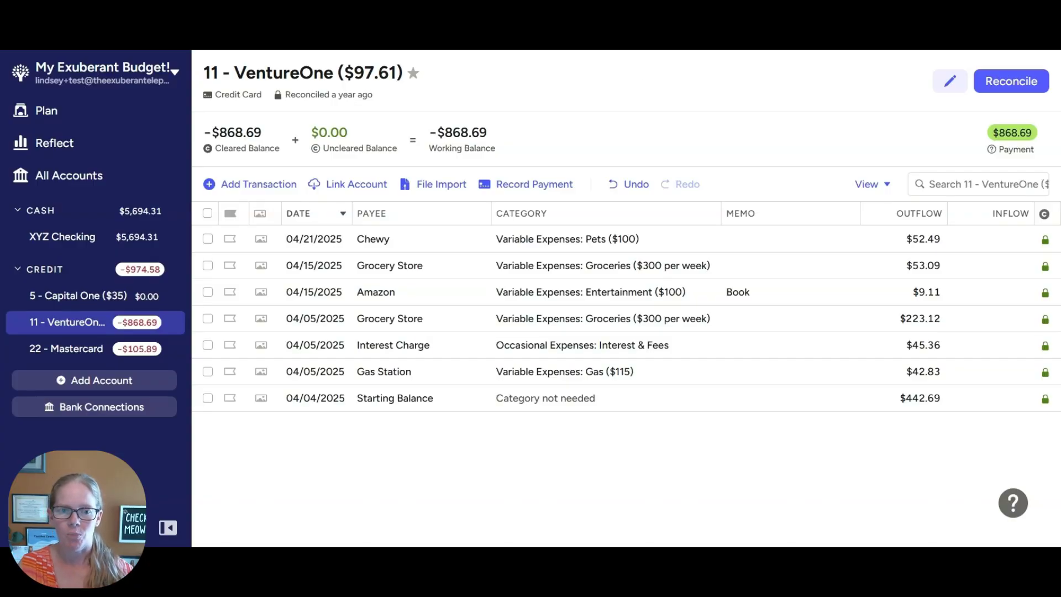
pyautogui.click(379, 244)
pyautogui.click(379, 244)
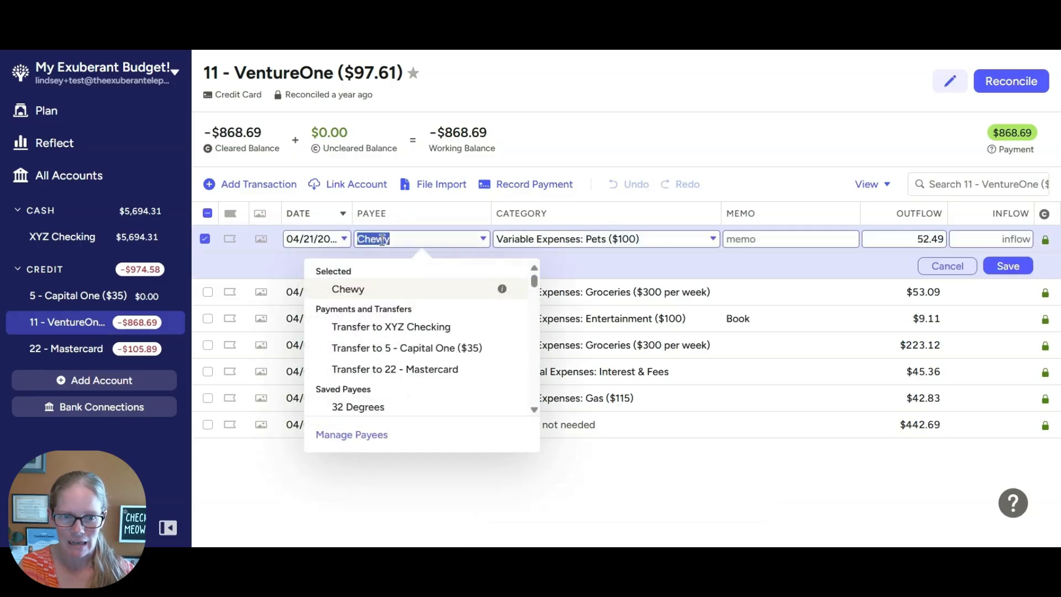
pyautogui.press('Return')
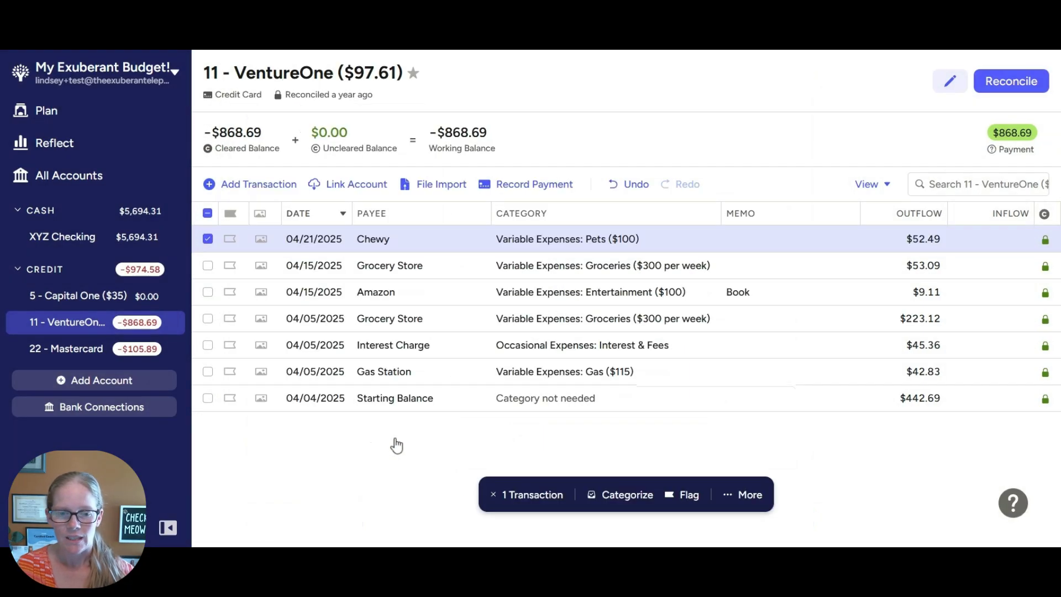